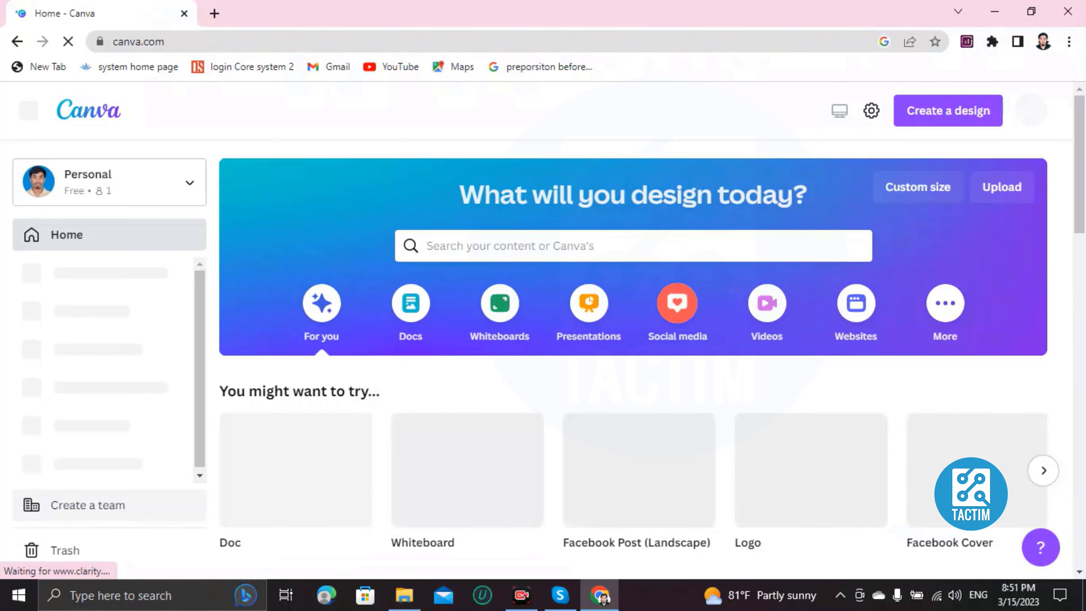
# - Search the design types for "poster" and create a blank Double-Sided Poster (A3 Landscape) design
pyautogui.scroll(-6, 467, 470)
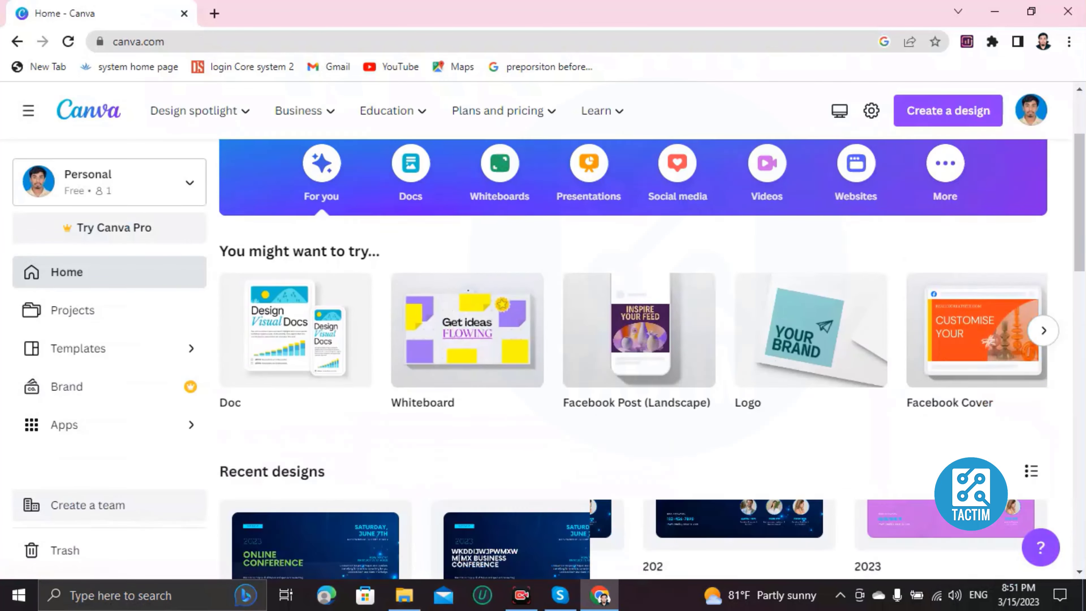
pyautogui.scroll(6, 467, 470)
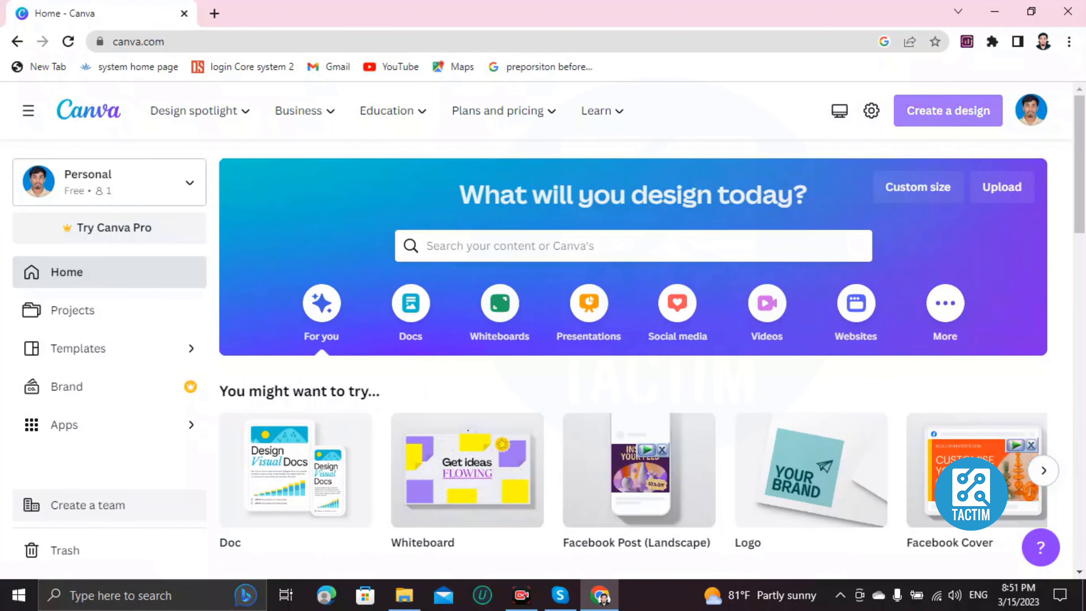
pyautogui.click(947, 110)
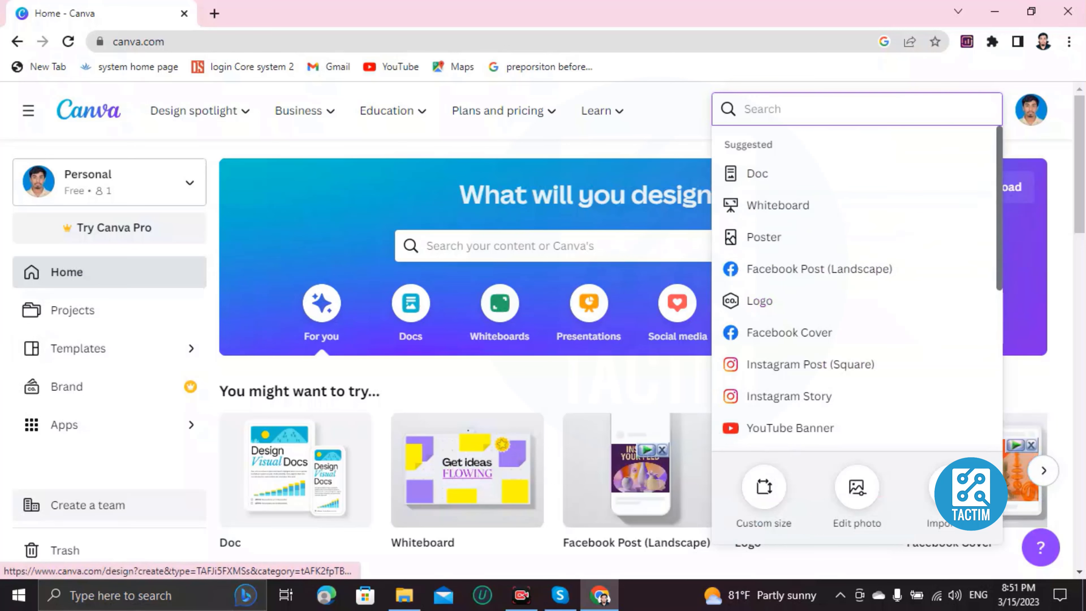
pyautogui.scroll(-5, 812, 252)
pyautogui.scroll(5, 812, 238)
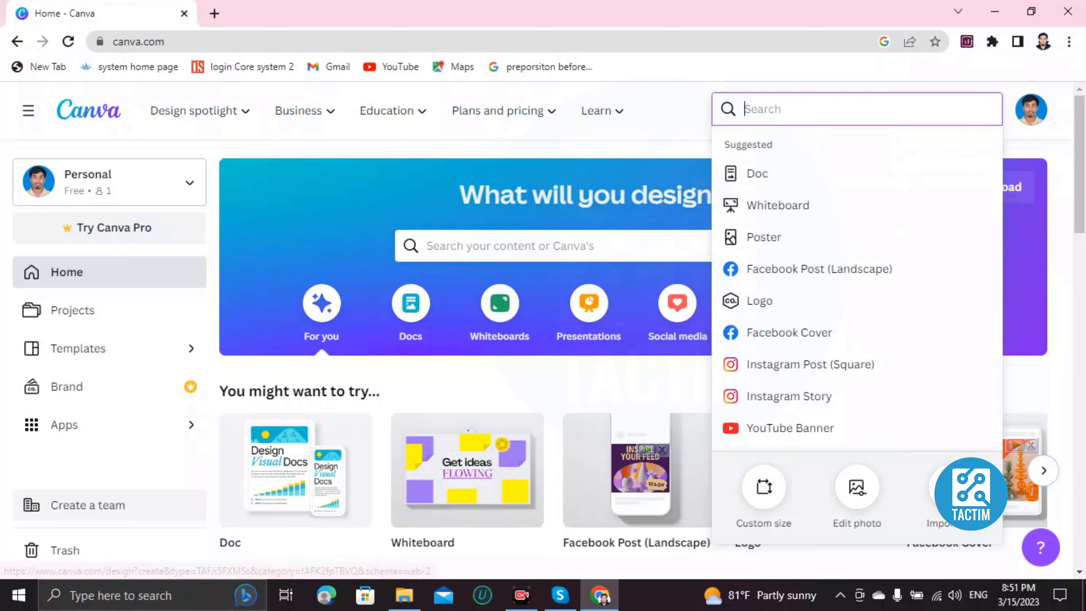
pyautogui.write('postwer')
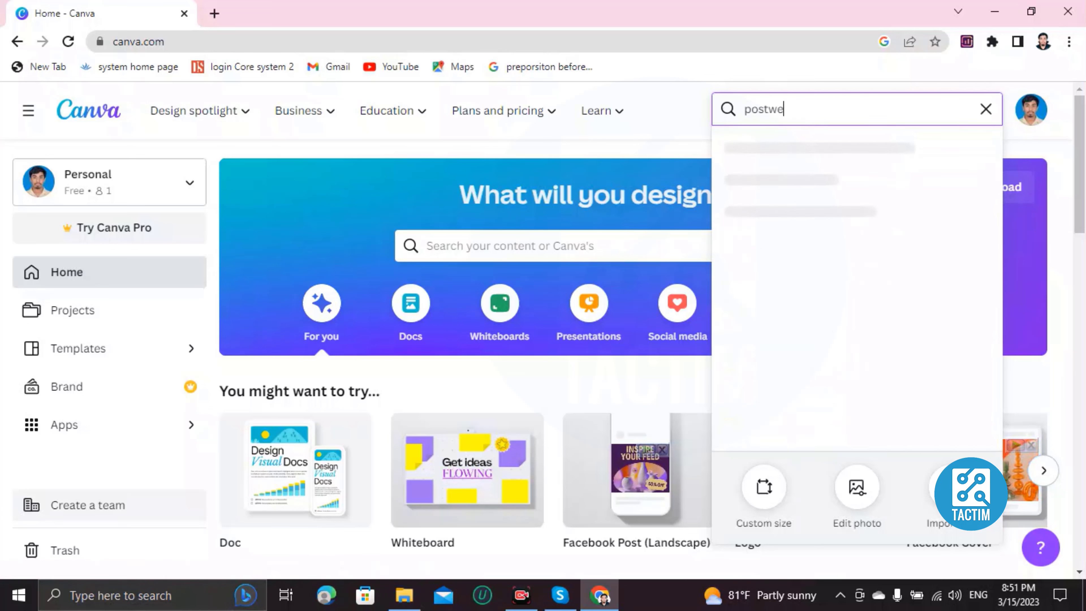
pyautogui.press('BackSpace')
pyautogui.press('BackSpace')
pyautogui.press('BackSpace')
pyautogui.write('er')
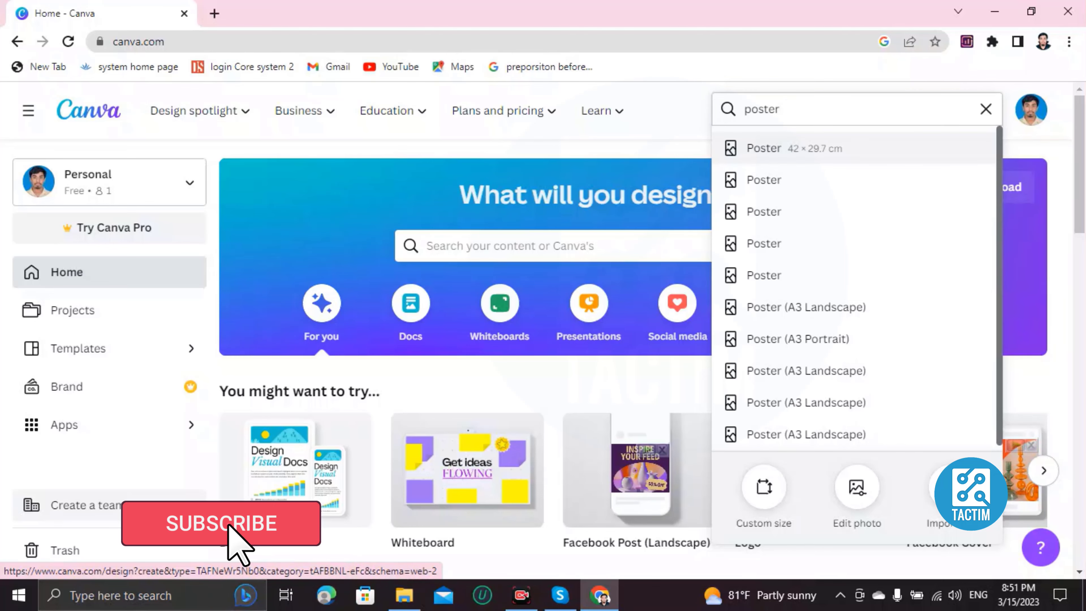
pyautogui.press('Return')
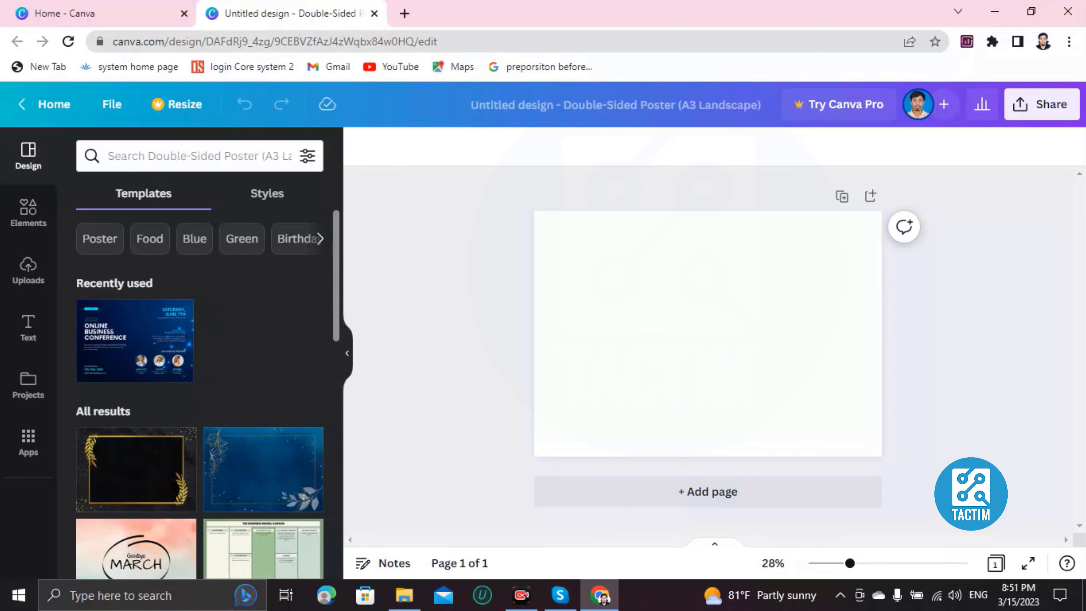
# - Apply the dark blue Online Business Conference template to the blank poster page
pyautogui.scroll(-10, 200, 395)
pyautogui.scroll(7, 146, 427)
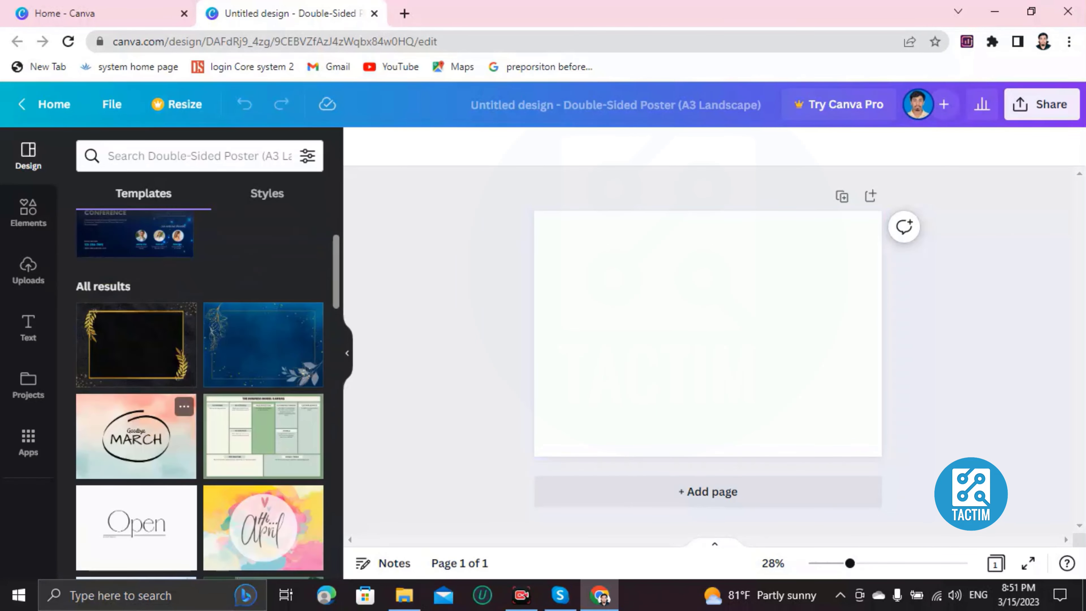
pyautogui.scroll(-6, 145, 427)
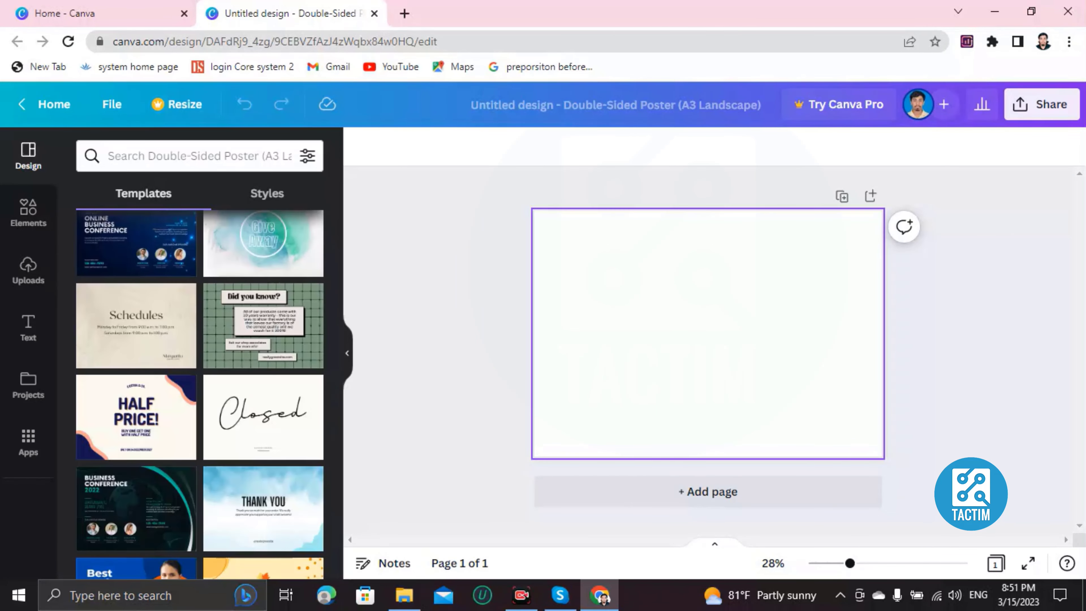
pyautogui.scroll(1, 136, 312)
pyautogui.click(136, 312)
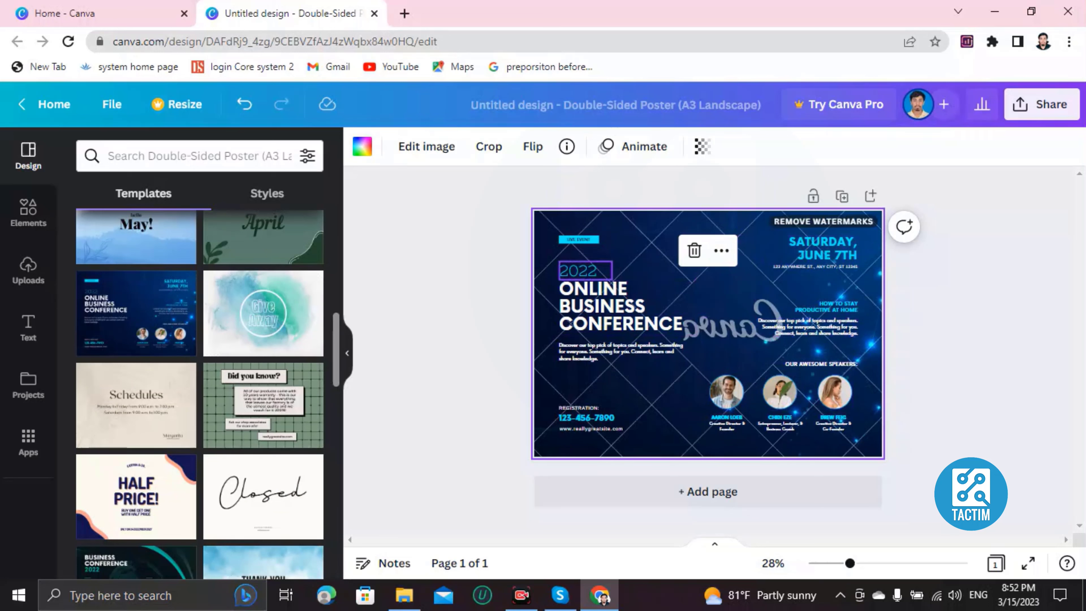
# - Replace the year above the poster's headline with 2023
pyautogui.doubleClick(578, 271)
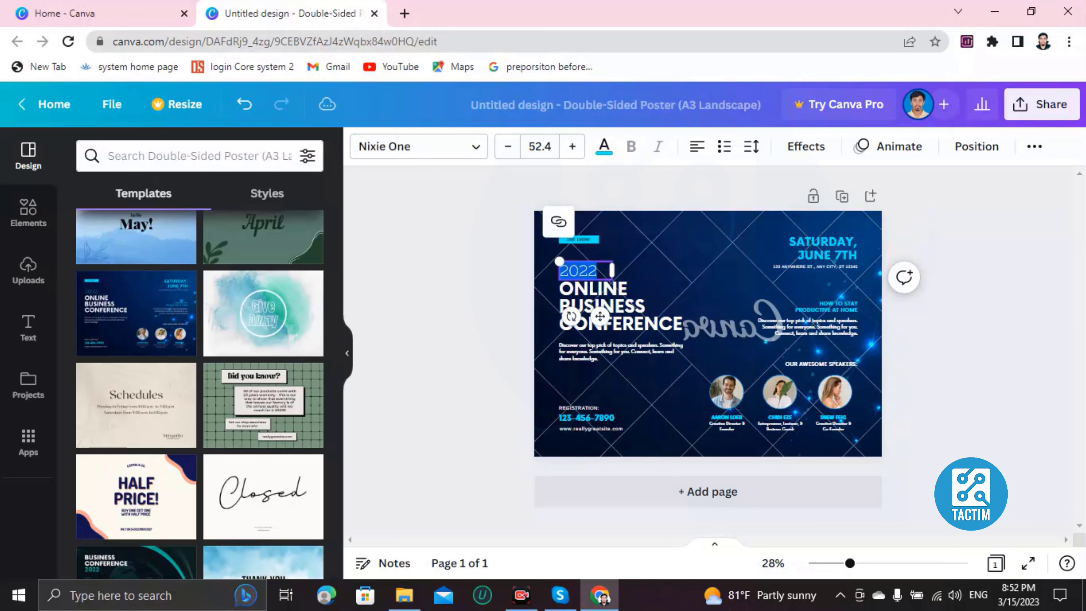
pyautogui.press('BackSpace')
pyautogui.write('2023')
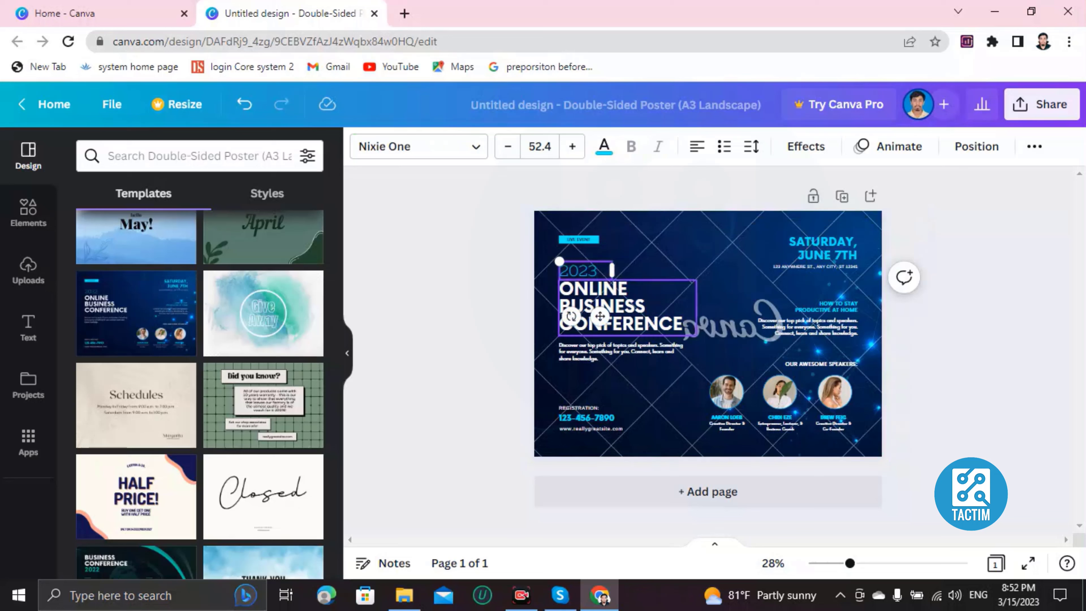
# - Replace the "Online Business Conference" headline with the text "LKNEWKLCEWKLCNEWKLN"
pyautogui.doubleClick(600, 315)
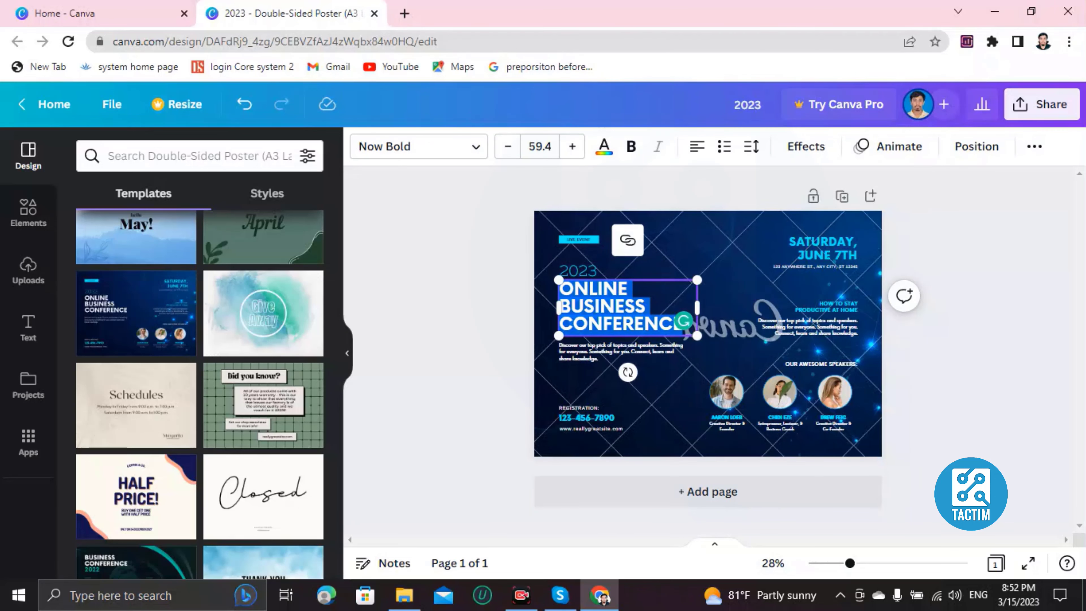
pyautogui.press('BackSpace')
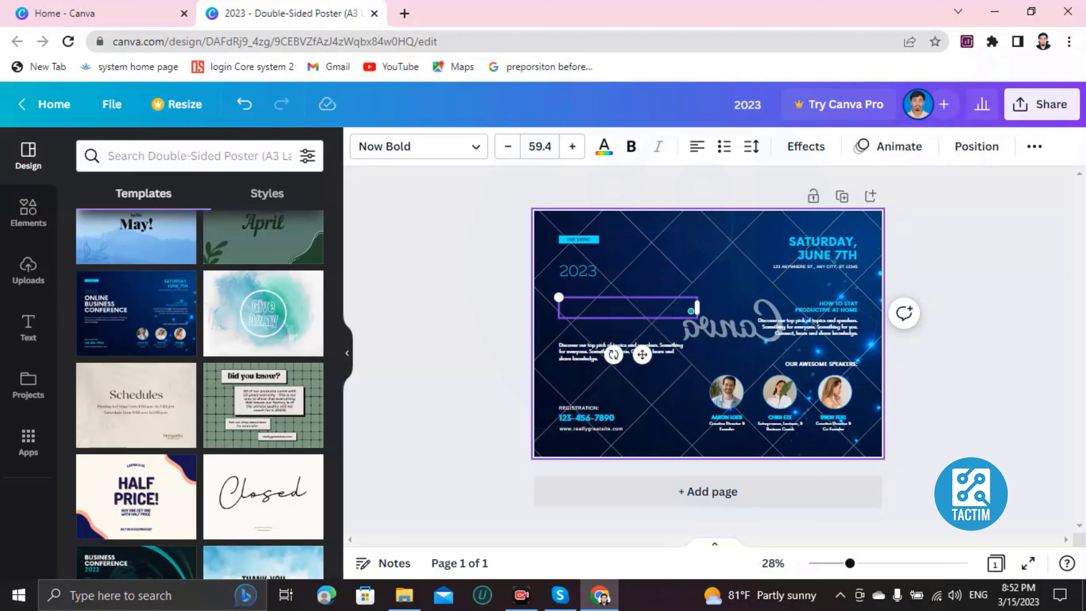
pyautogui.write('LKNEWKLCEWKLCNEWKLN')
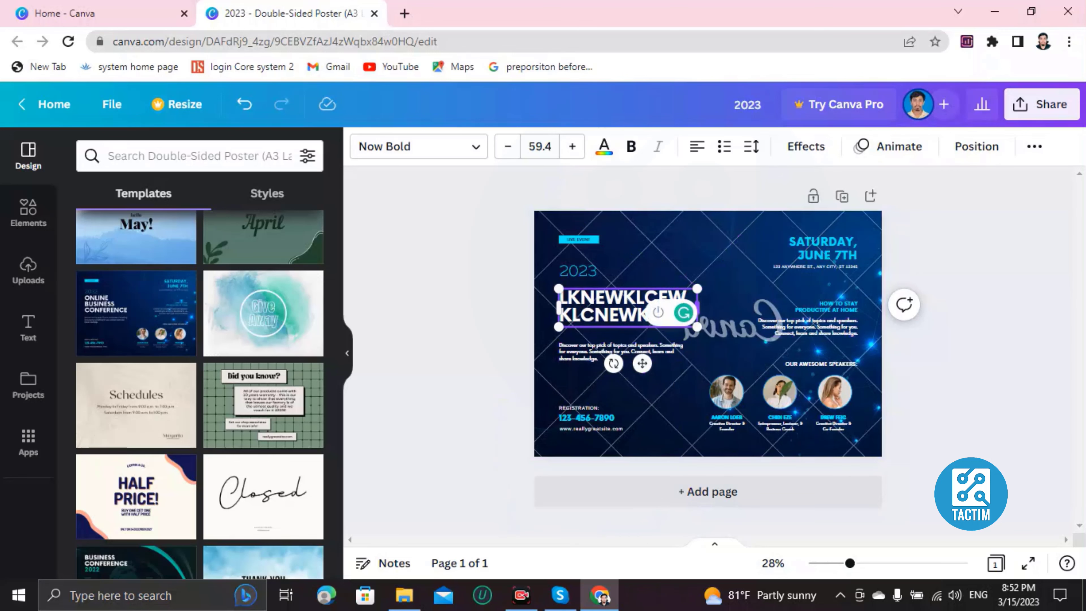
# - Remove the first speaker's photo from its circular frame and fill the frame with the uploaded portrait image
pyautogui.scroll(3, 705, 319)
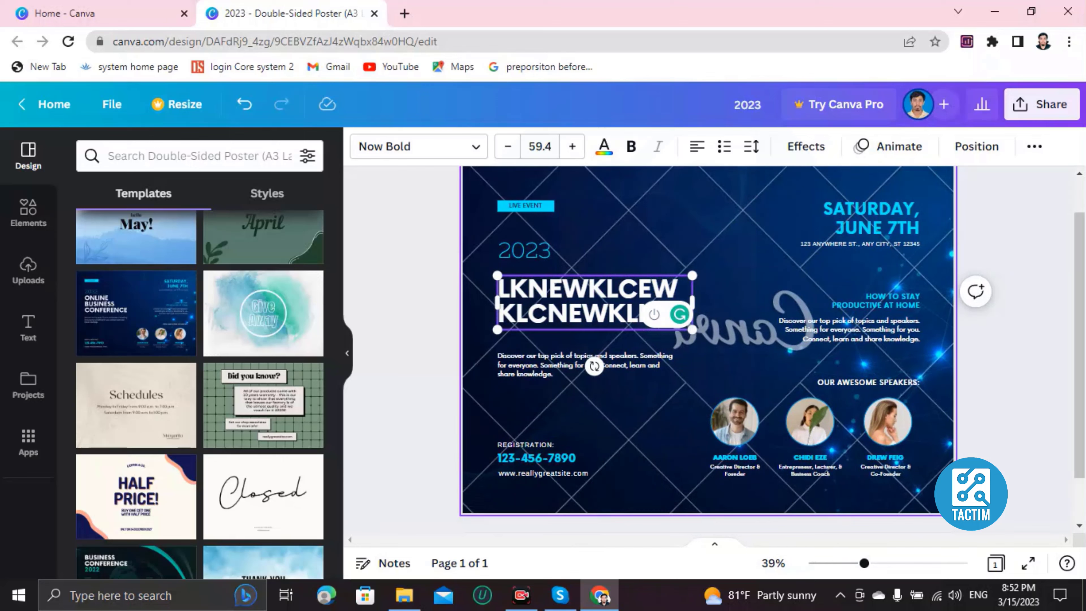
pyautogui.scroll(-1, 710, 325)
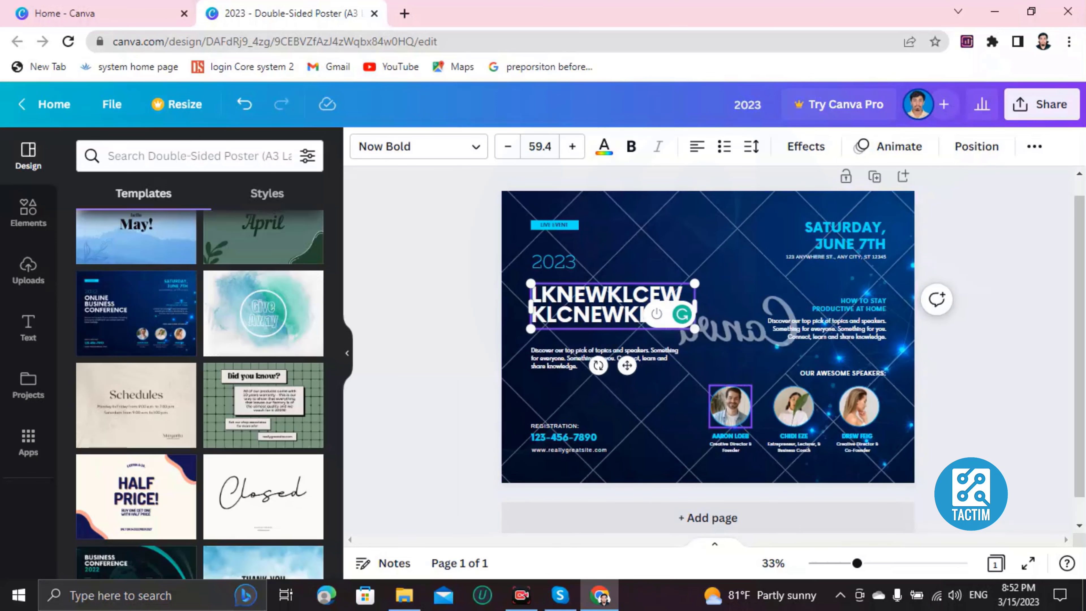
pyautogui.doubleClick(730, 405)
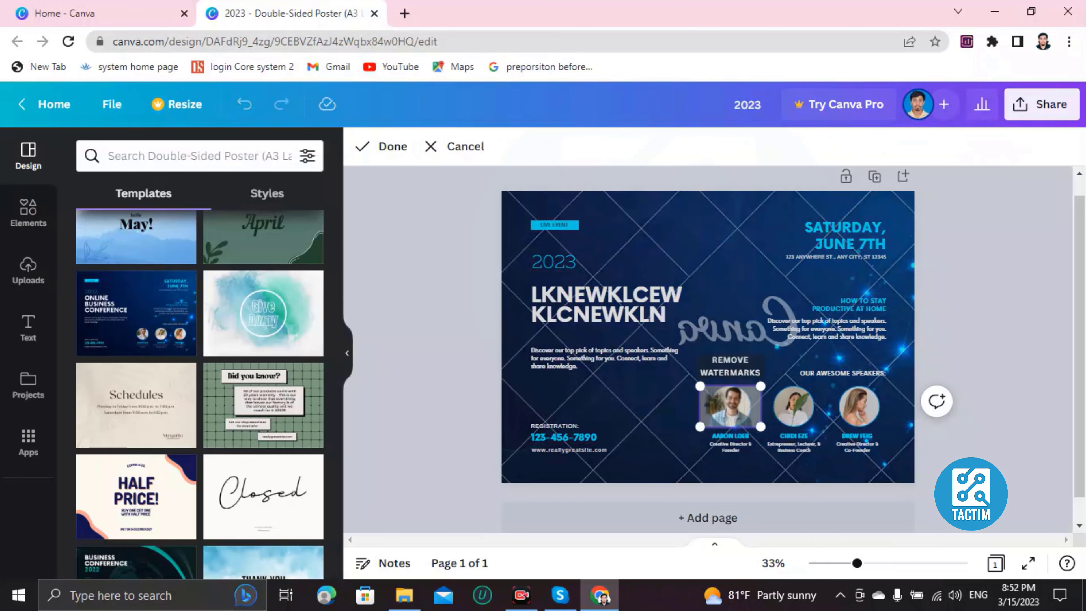
pyautogui.press('Delete')
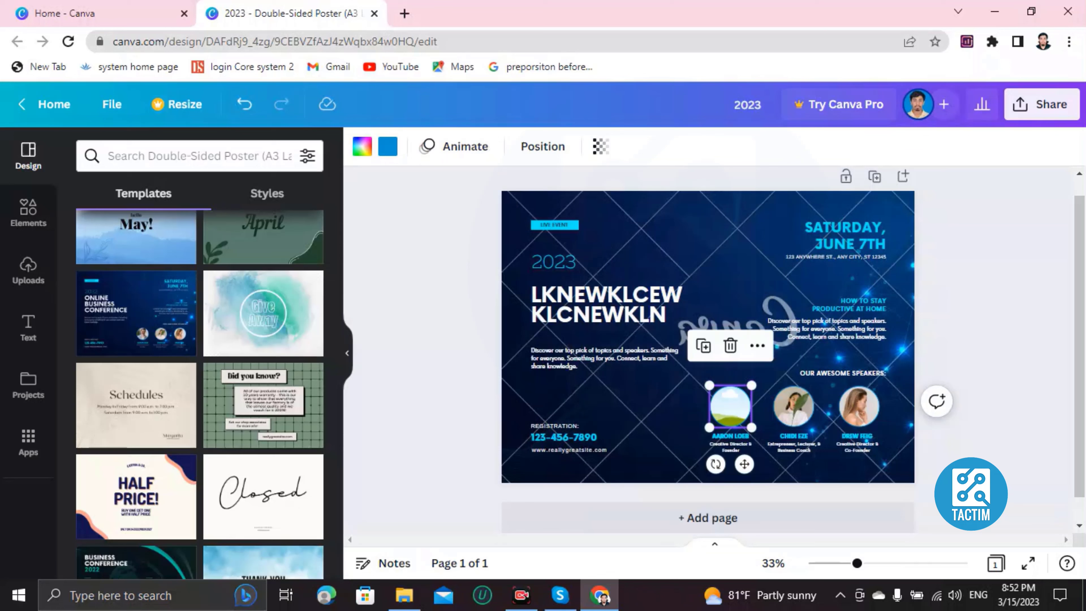
pyautogui.click(28, 269)
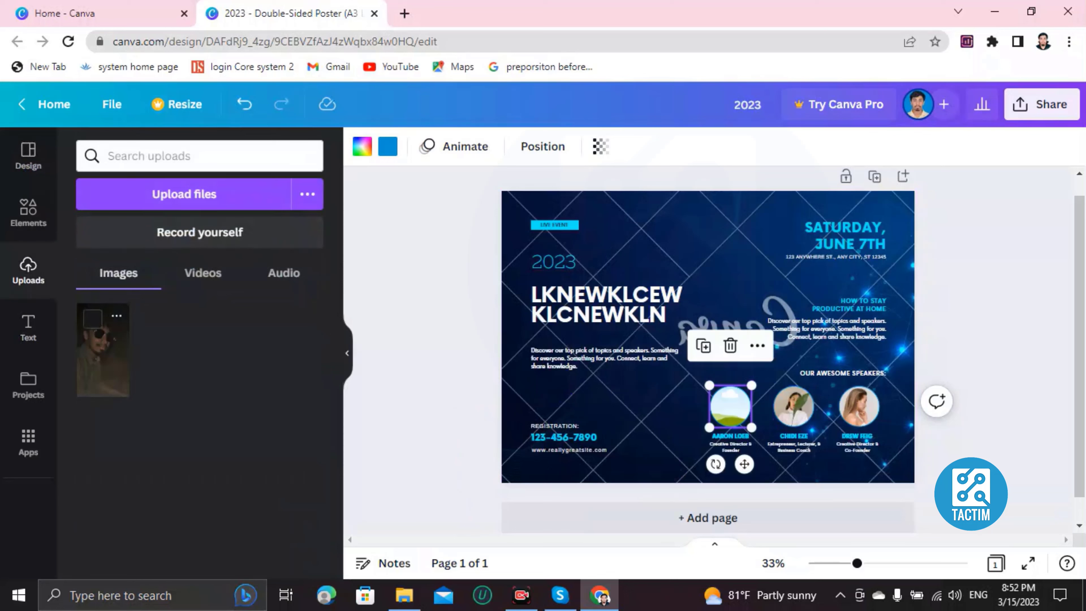
pyautogui.moveTo(103, 351)
pyautogui.click(103, 350)
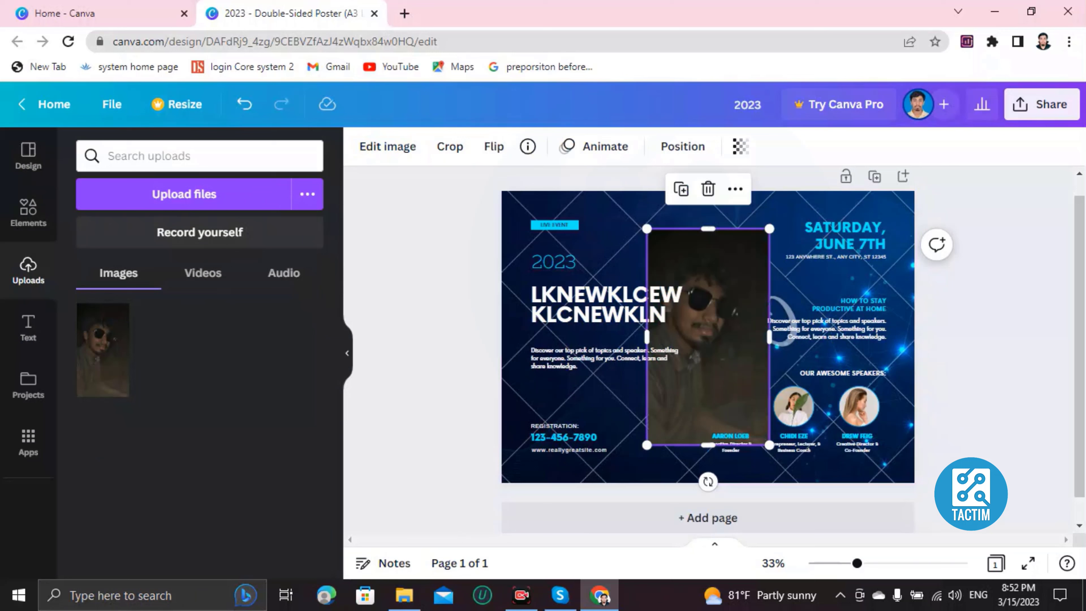
pyautogui.moveTo(646, 228); pyautogui.dragTo(729, 406)
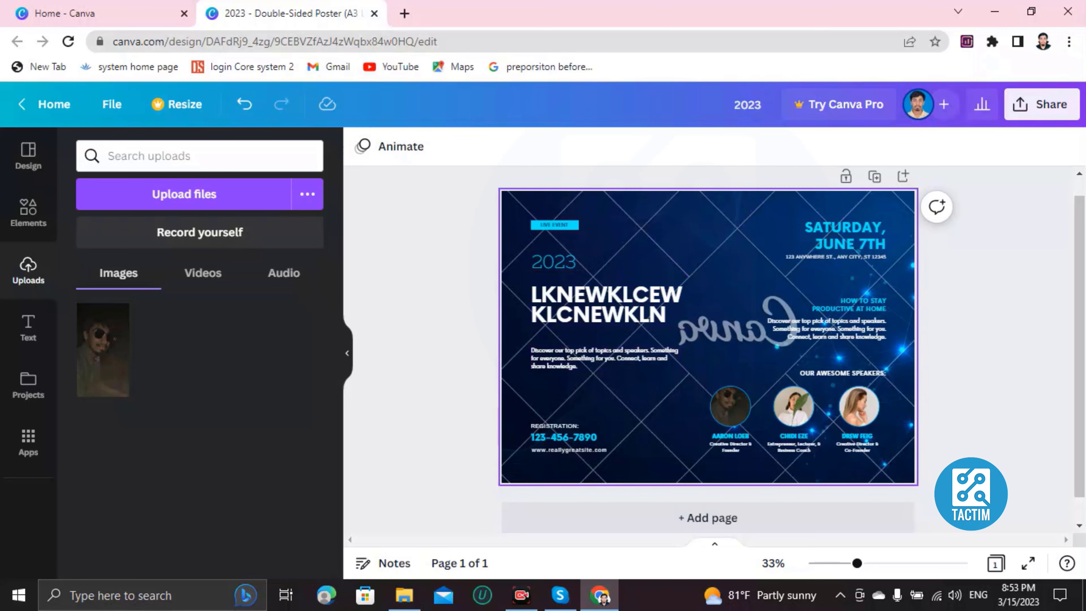
pyautogui.click(708, 265)
pyautogui.press('Delete')
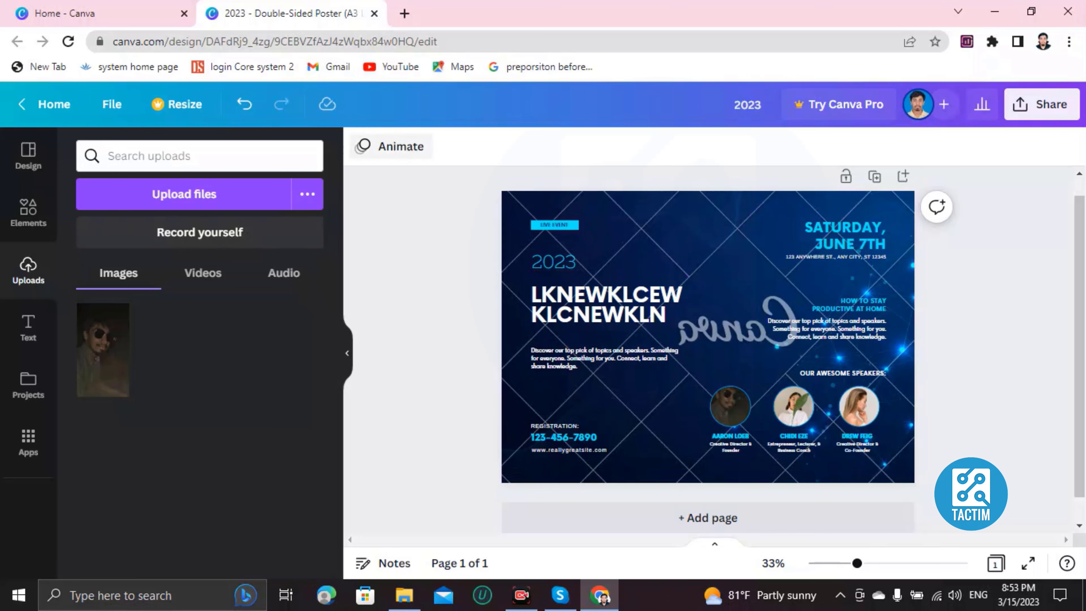
pyautogui.click(391, 147)
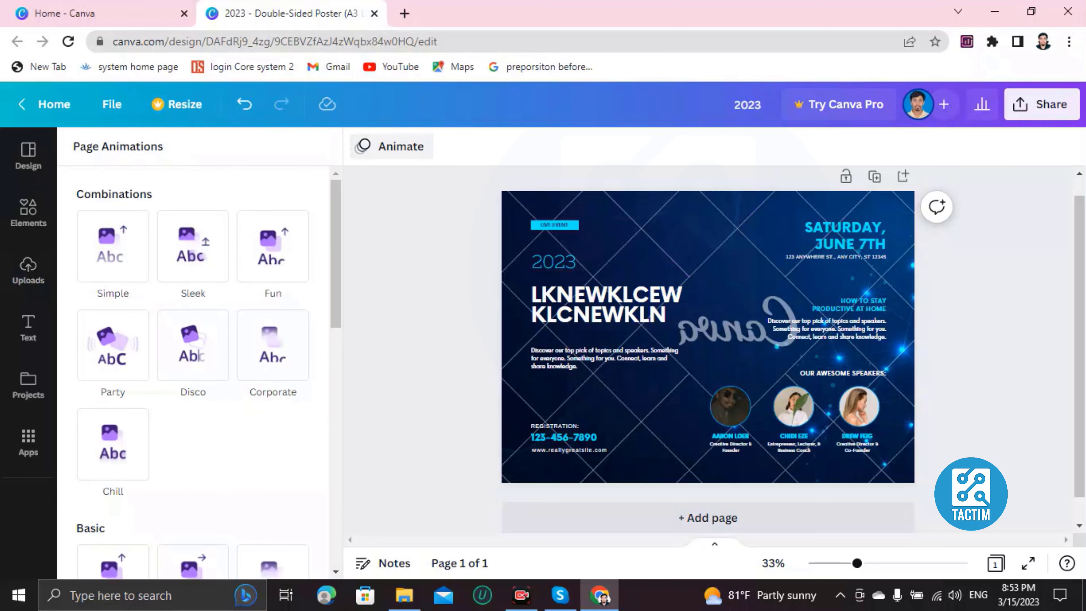
pyautogui.click(392, 147)
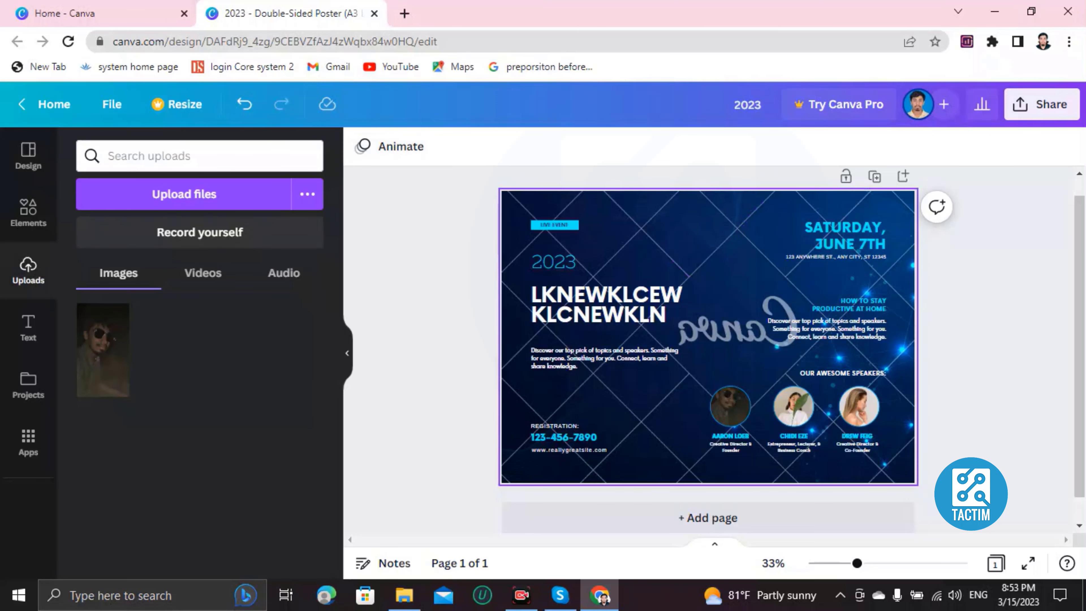
pyautogui.doubleClick(707, 265)
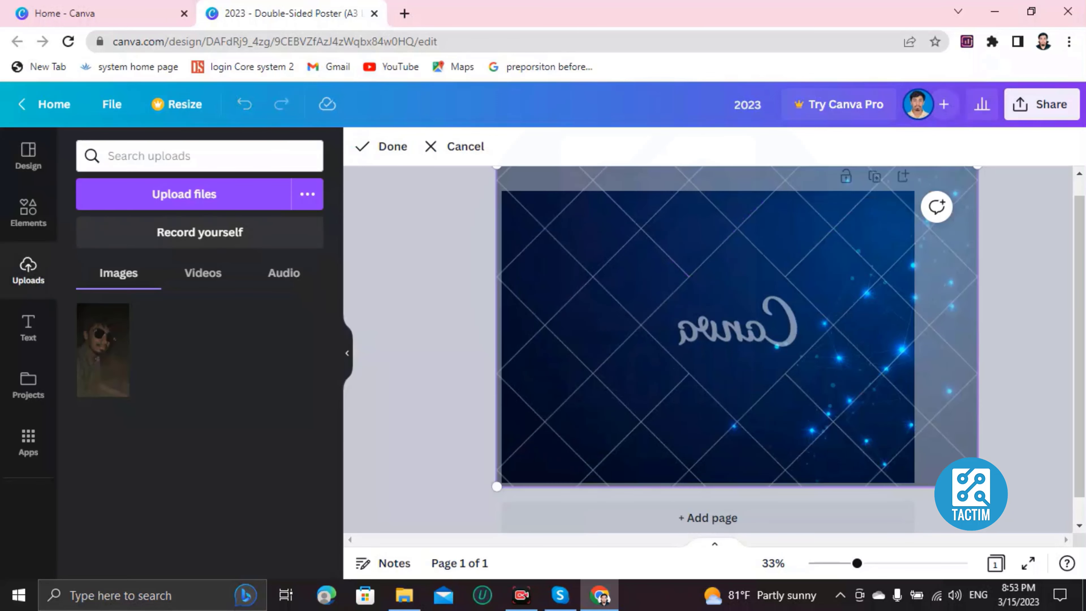
pyautogui.click(455, 146)
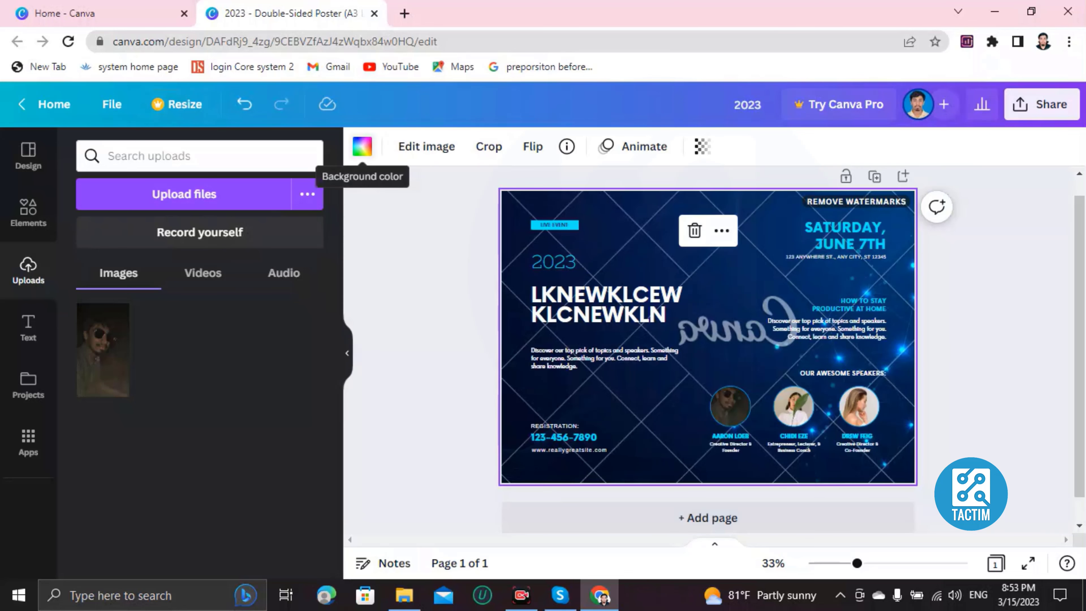
# - Replace the poster's blue background with the light-medium gray from the default solid colors
pyautogui.click(363, 146)
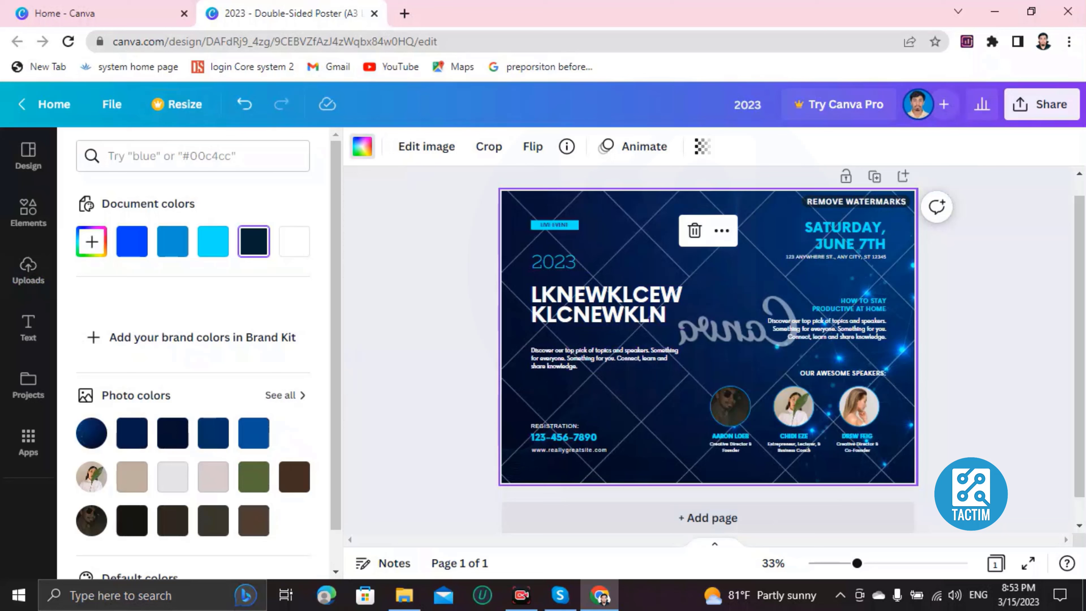
pyautogui.scroll(-5, 192, 364)
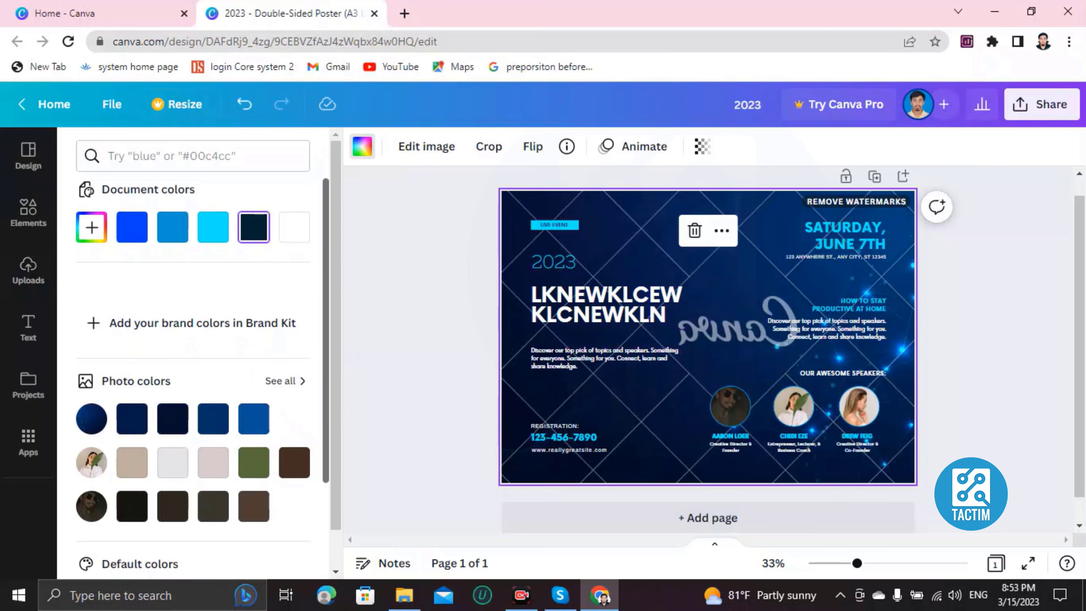
pyautogui.scroll(-1, 193, 342)
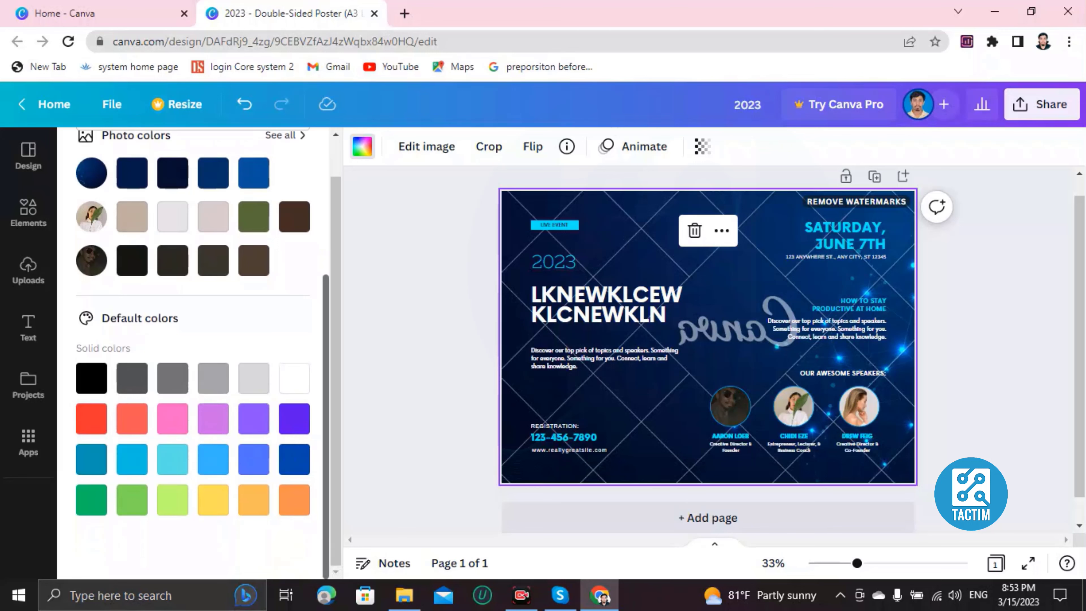
pyautogui.click(132, 500)
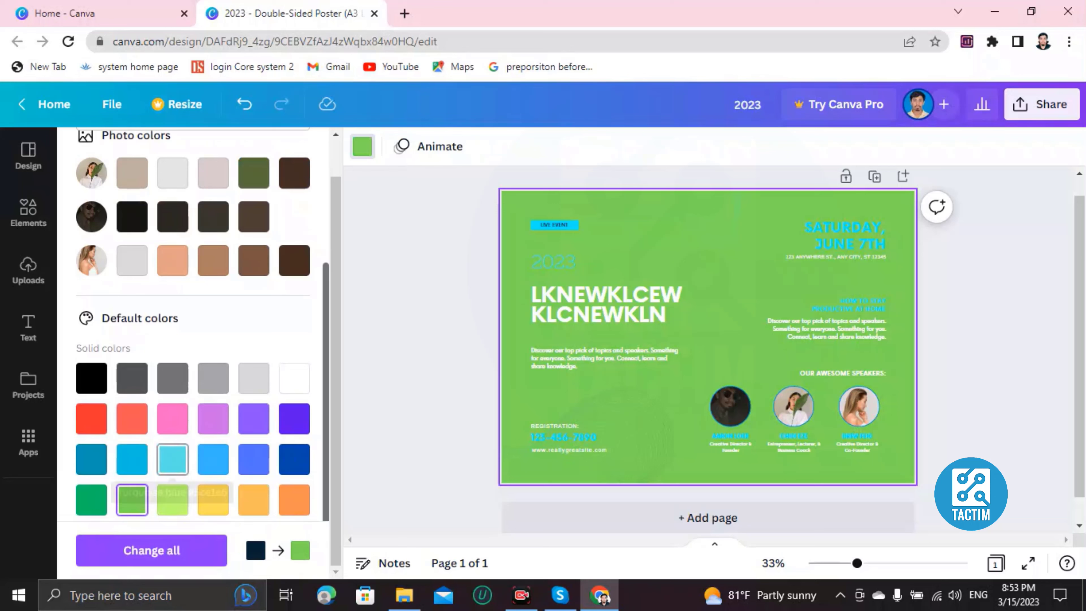
pyautogui.click(213, 378)
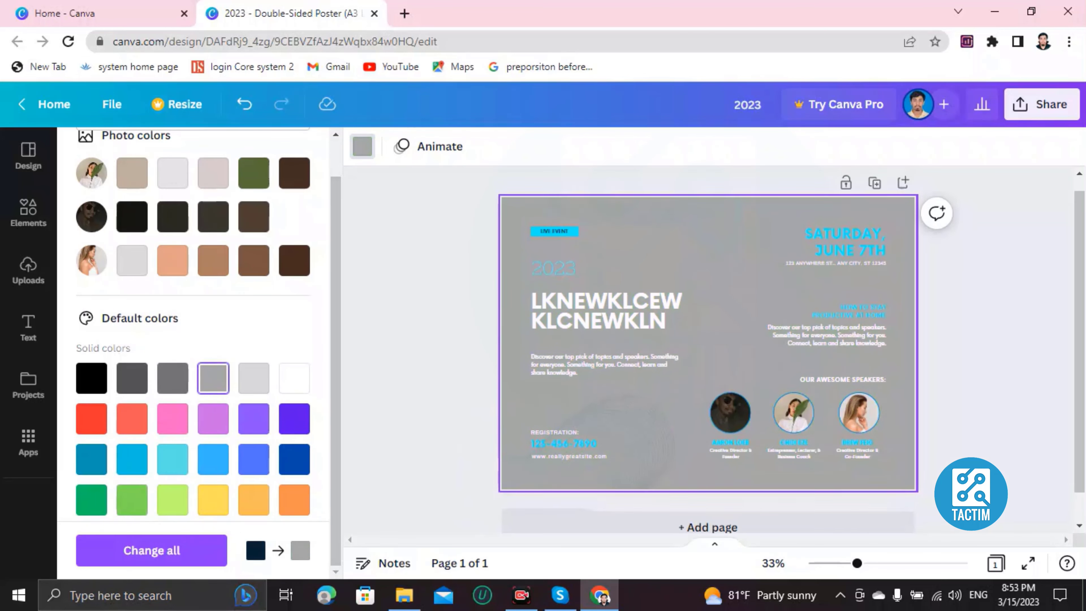
# - Replace the phone number under the Registration label with a new contact number
pyautogui.scroll(-1, 708, 325)
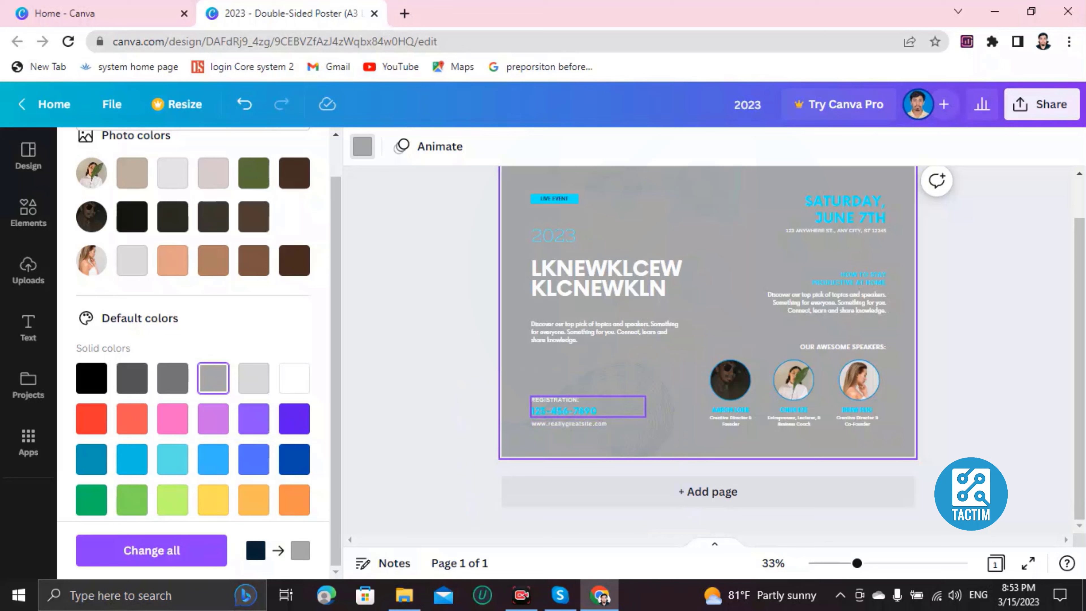
pyautogui.doubleClick(565, 411)
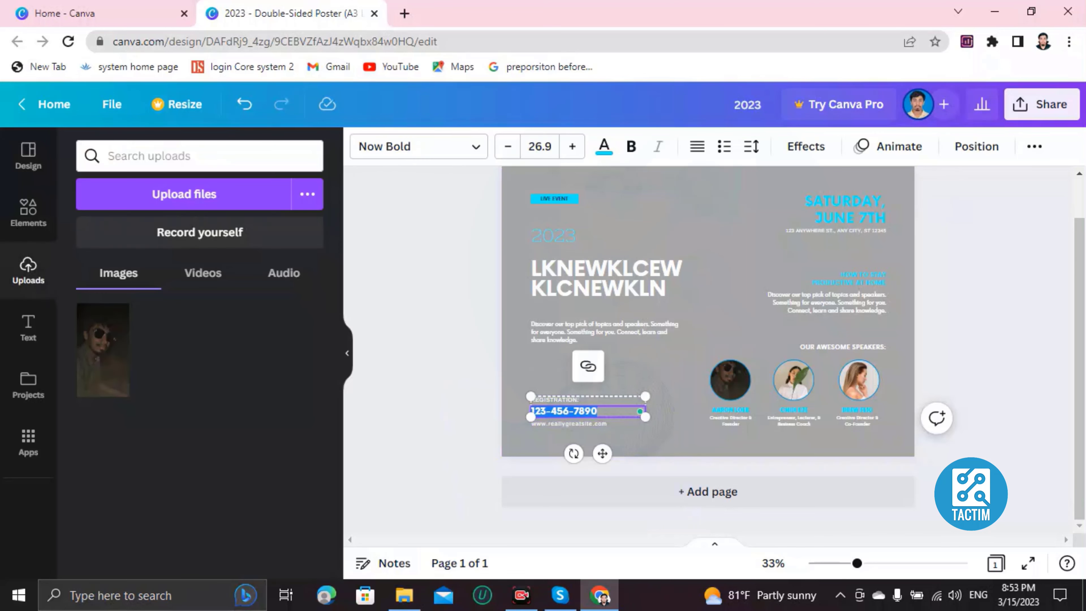
pyautogui.press('BackSpace')
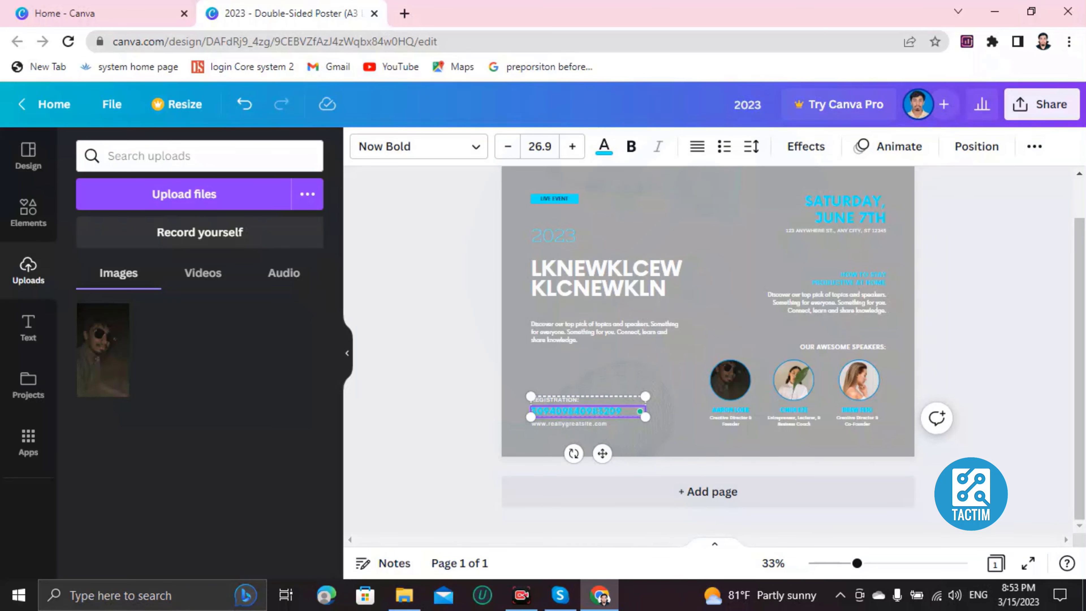
pyautogui.click(604, 332)
pyautogui.scroll(1, 707, 342)
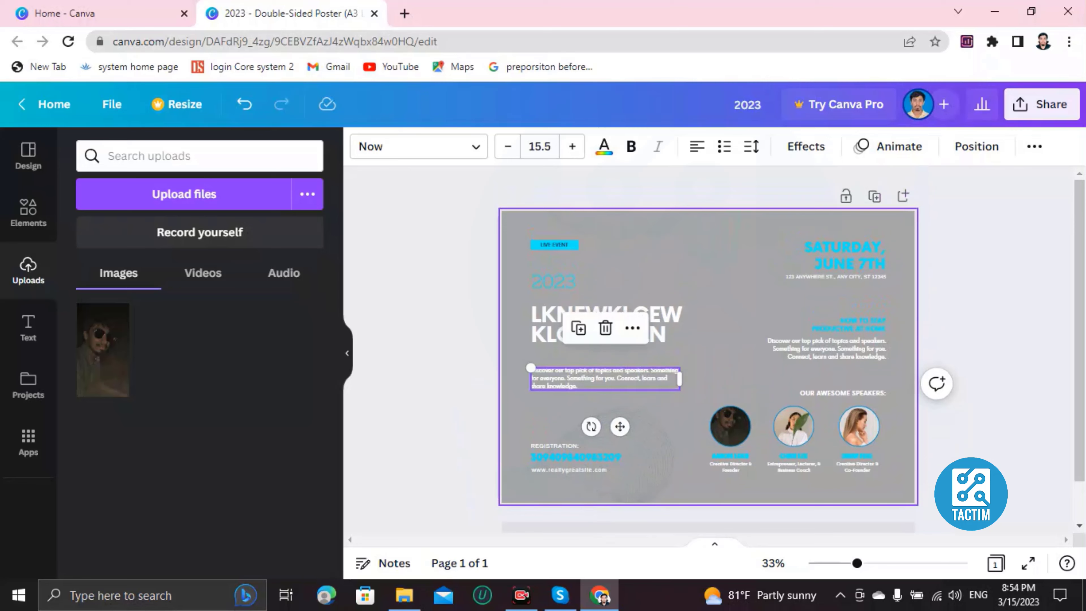
pyautogui.scroll(-1, 708, 342)
pyautogui.scroll(1, 708, 343)
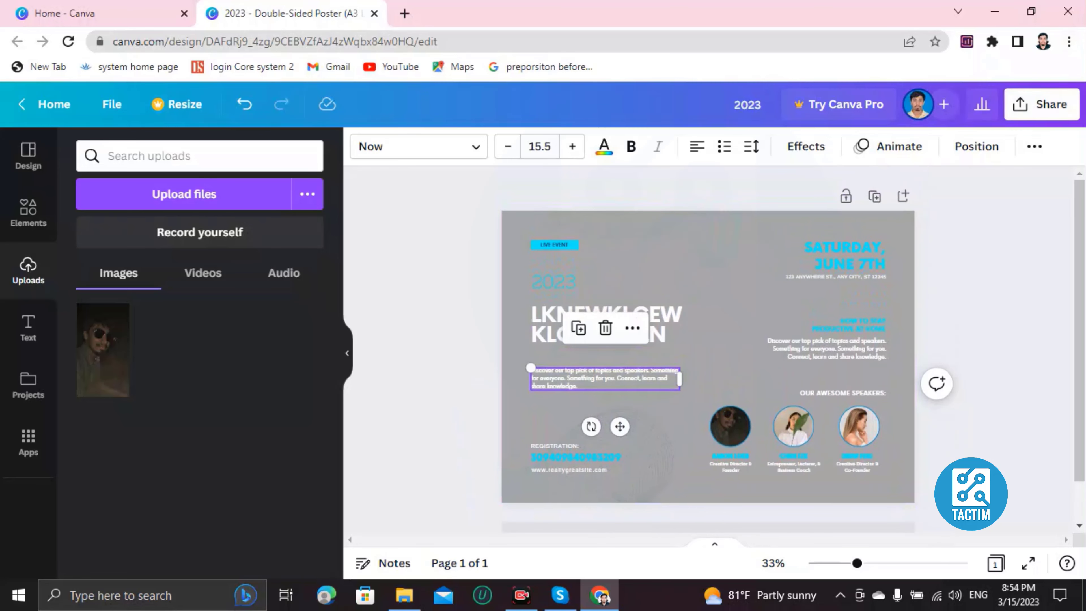
# - Fill in a collaborator's e-mail address for sharing the design, and dismiss the form without sending the invitation
pyautogui.click(1041, 104)
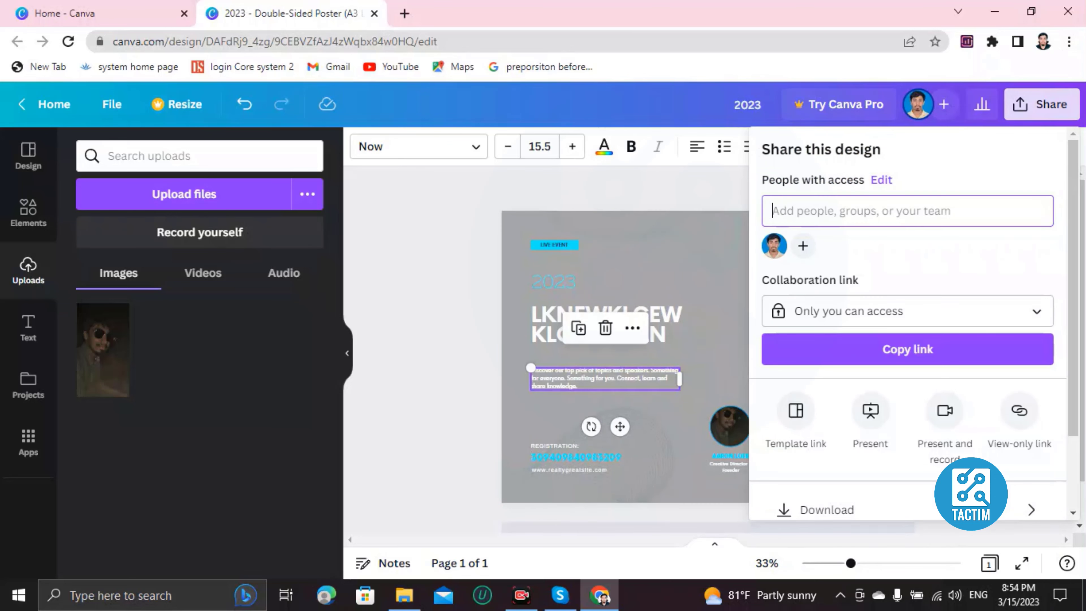
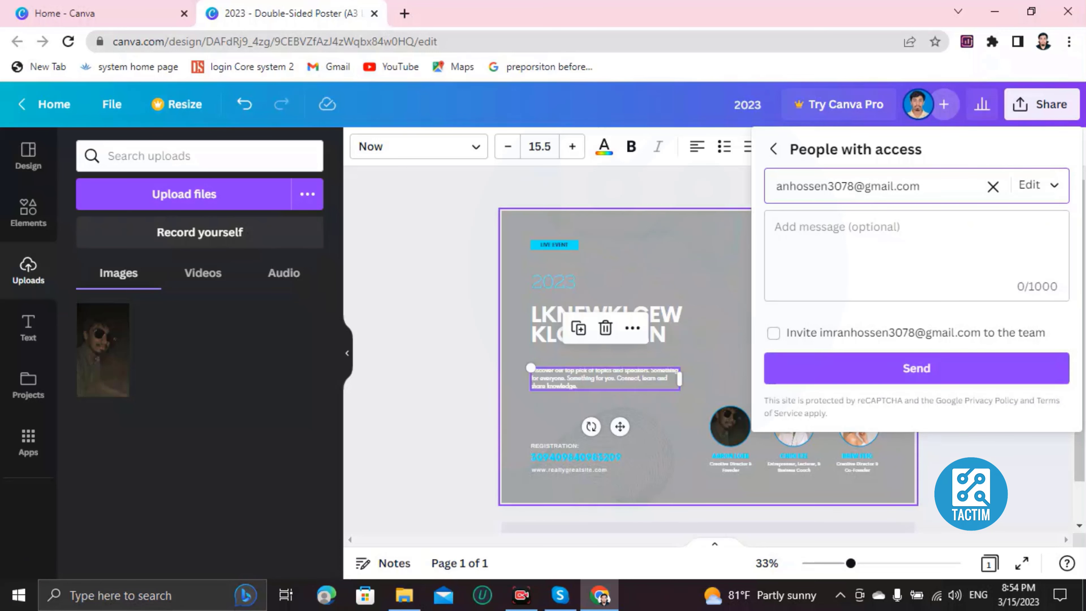
pyautogui.click(432, 274)
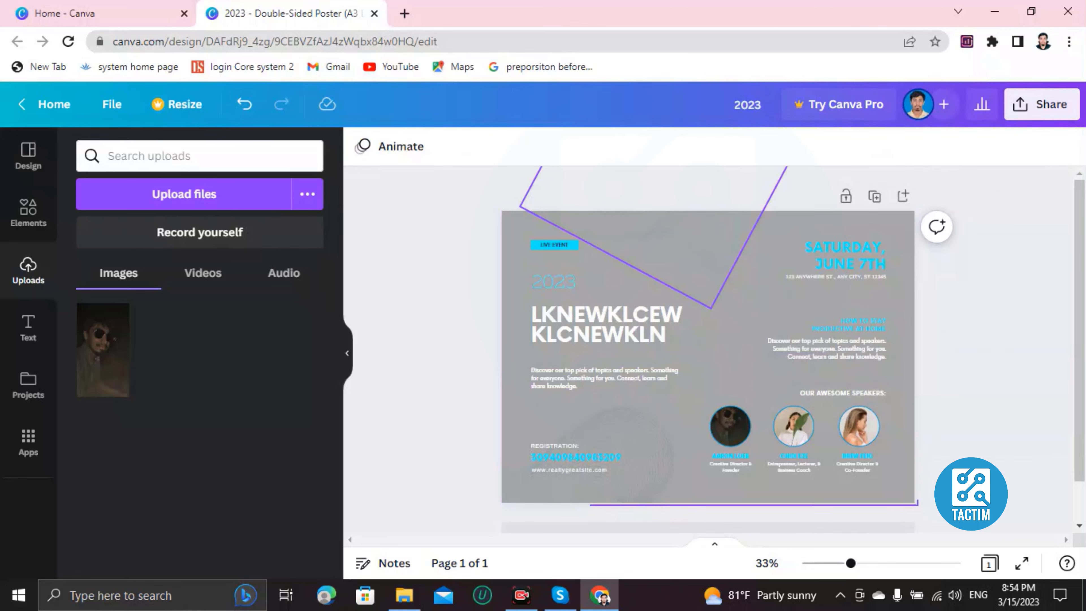